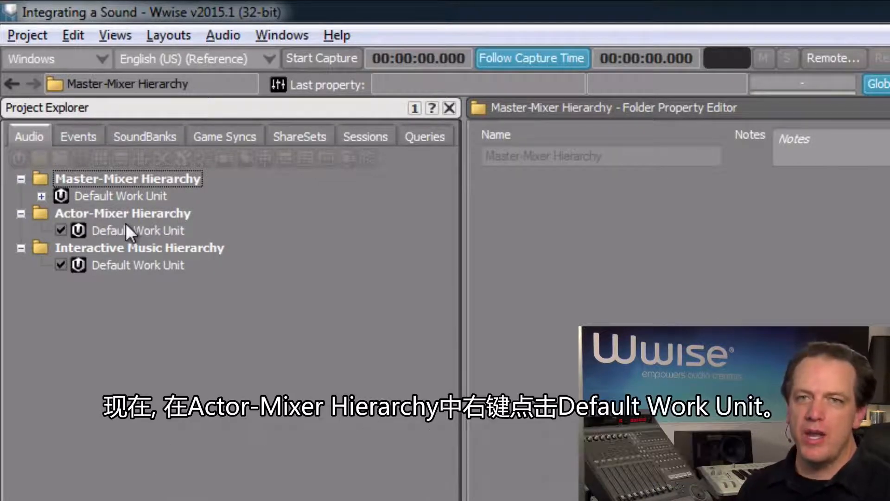
- Import shotgun.wav as a Sound SFX into the Actor-Mixer Hierarchy's Default Work Unit and play the imported sound
right_click(129, 230)
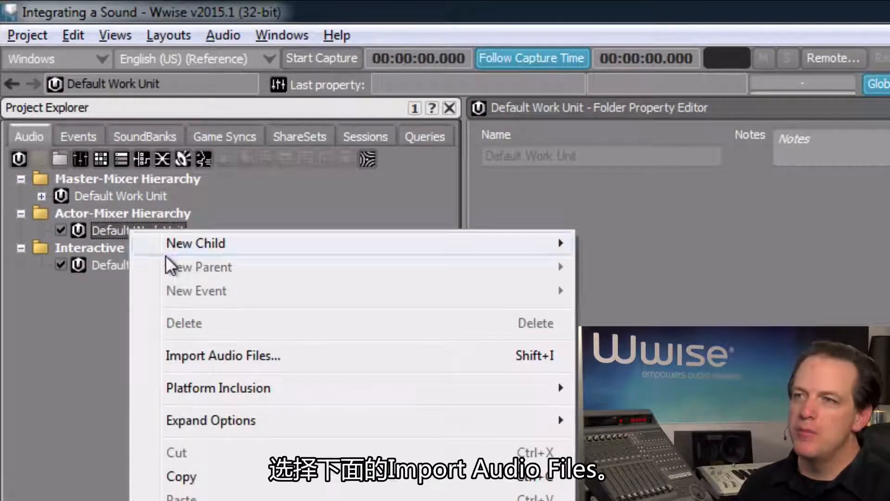
click(219, 357)
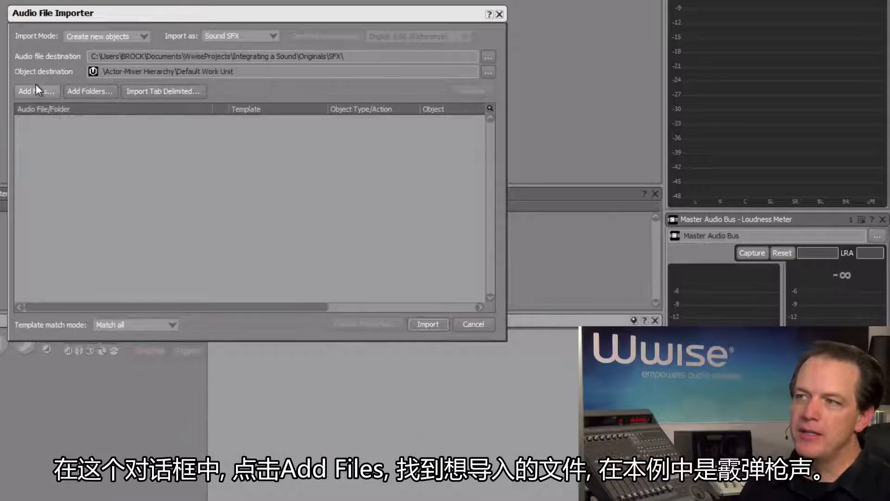
click(37, 87)
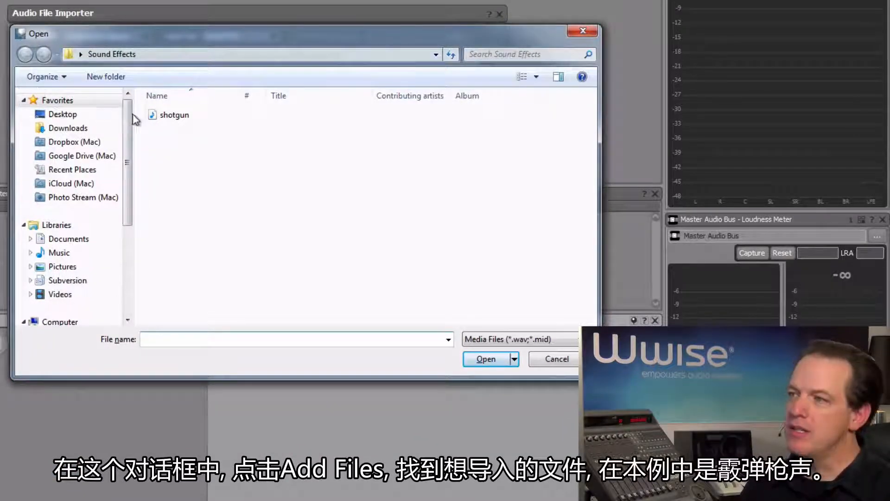
click(174, 116)
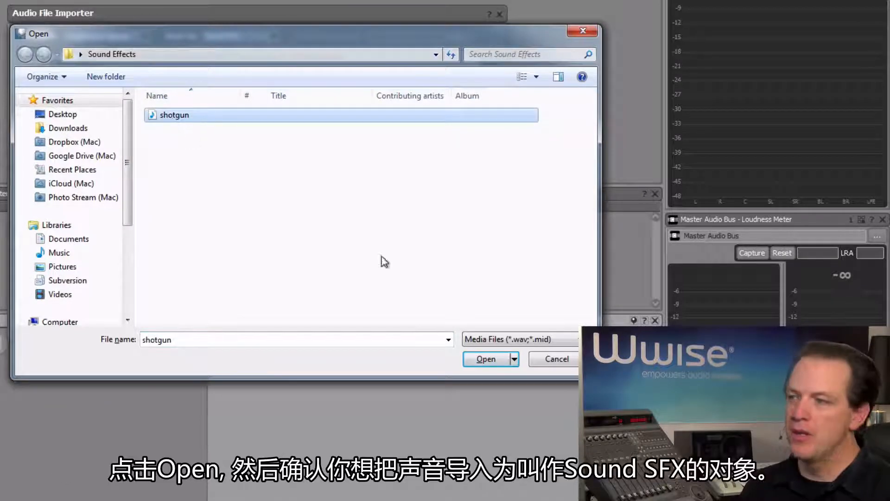
click(471, 357)
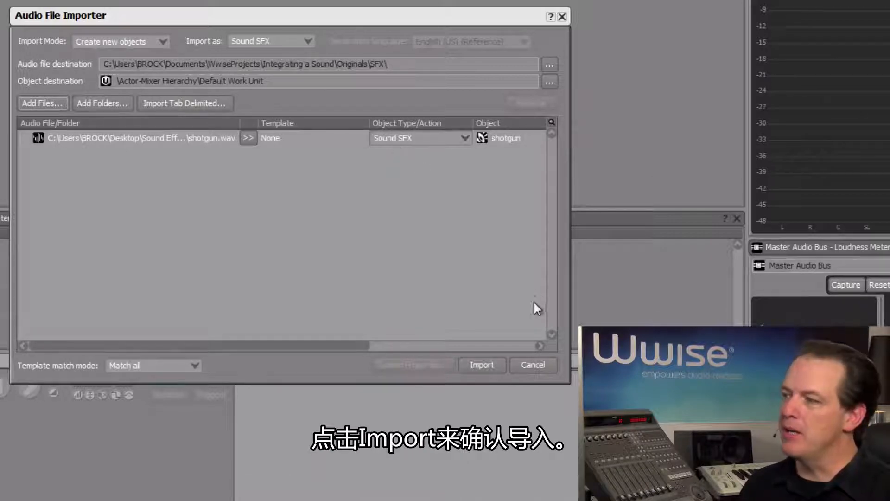
click(490, 365)
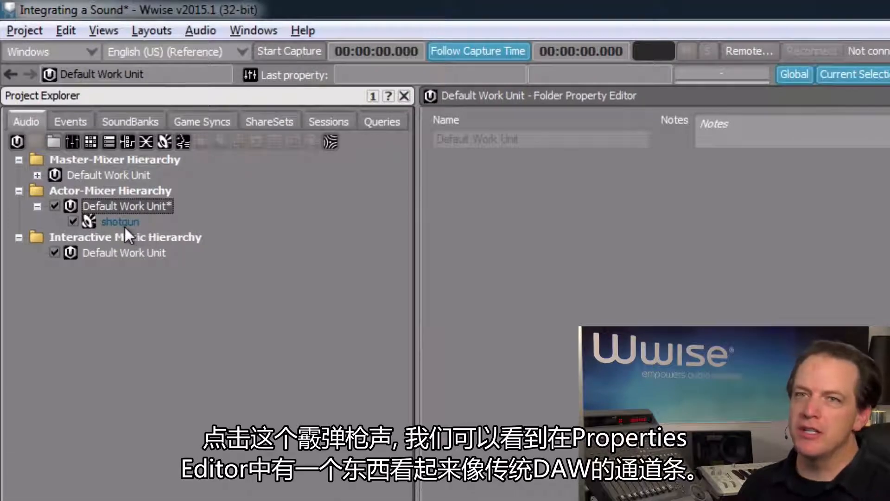
click(121, 224)
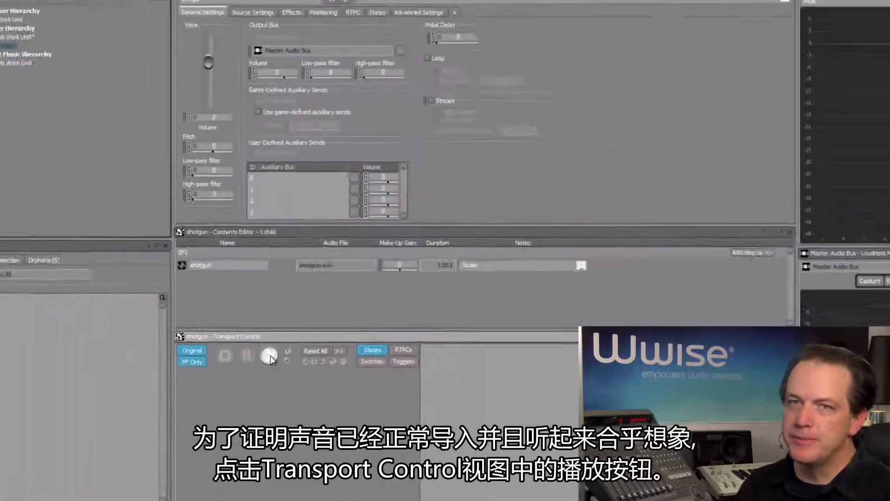
click(198, 268)
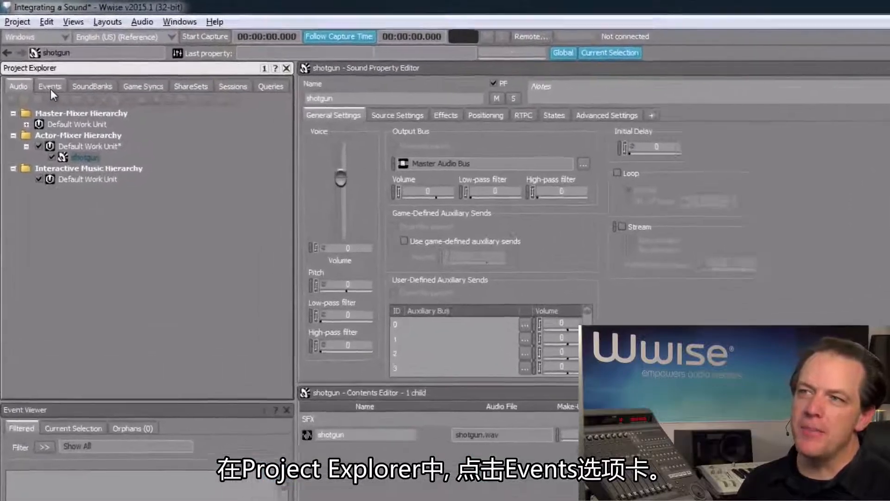
- Create an event named Fire_Shotgun_Player in the Default Work Unit of the Events hierarchy
click(51, 91)
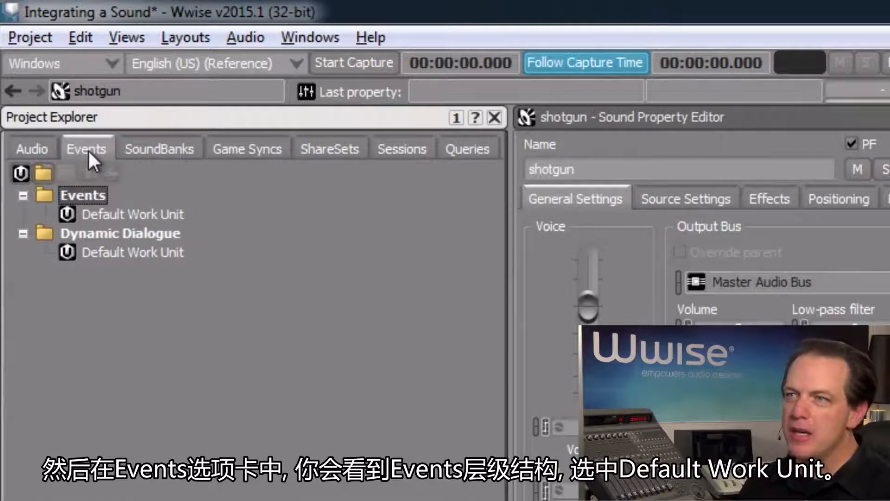
click(117, 213)
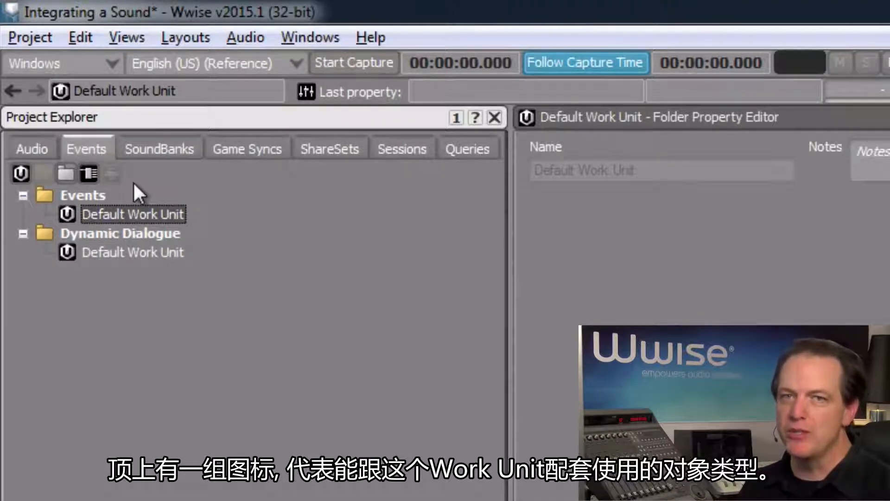
click(91, 176)
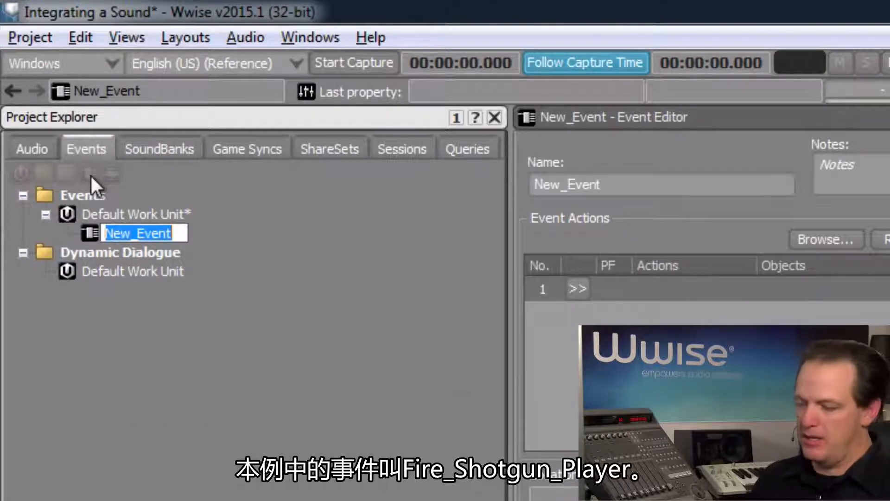
text(Fire_)
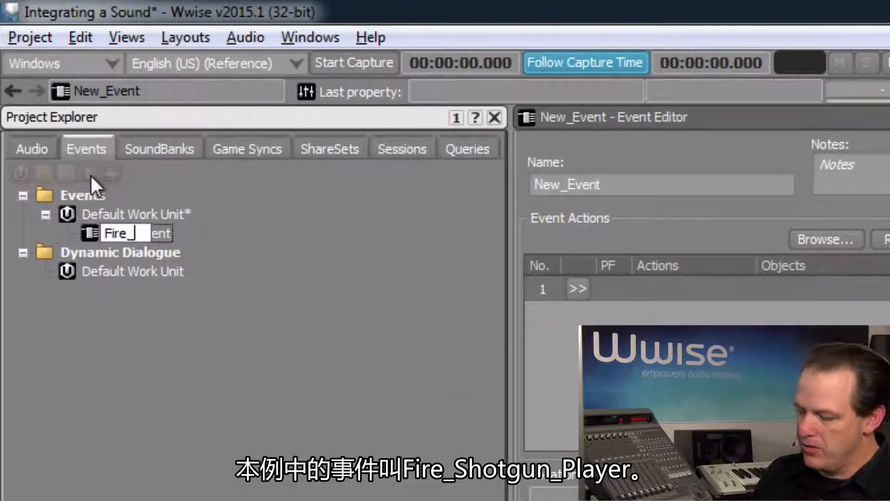
text(Shotgun)
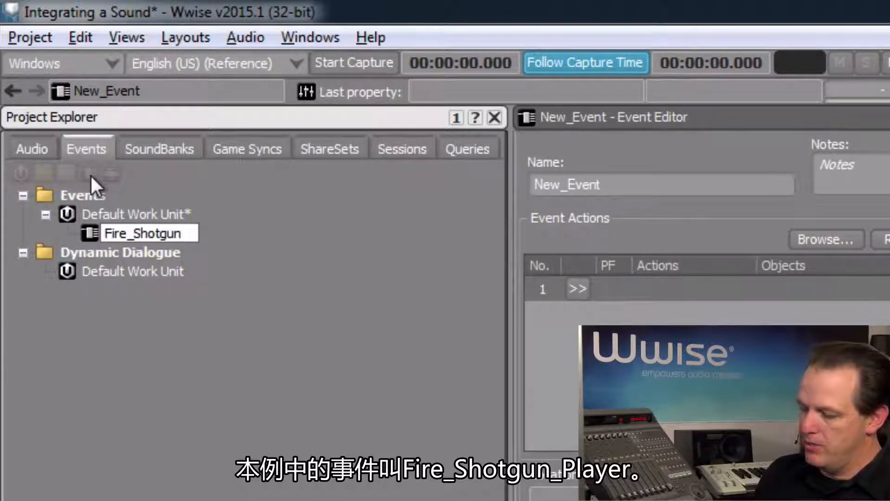
text(_Player)
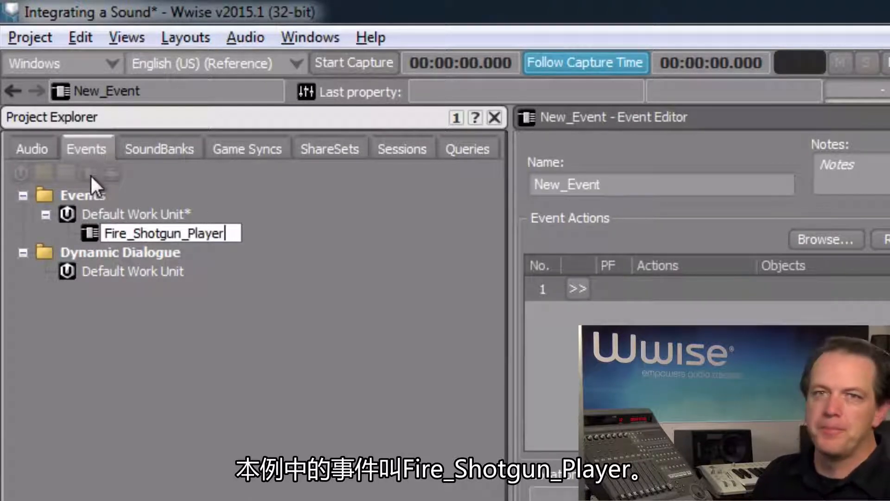
key(Return)
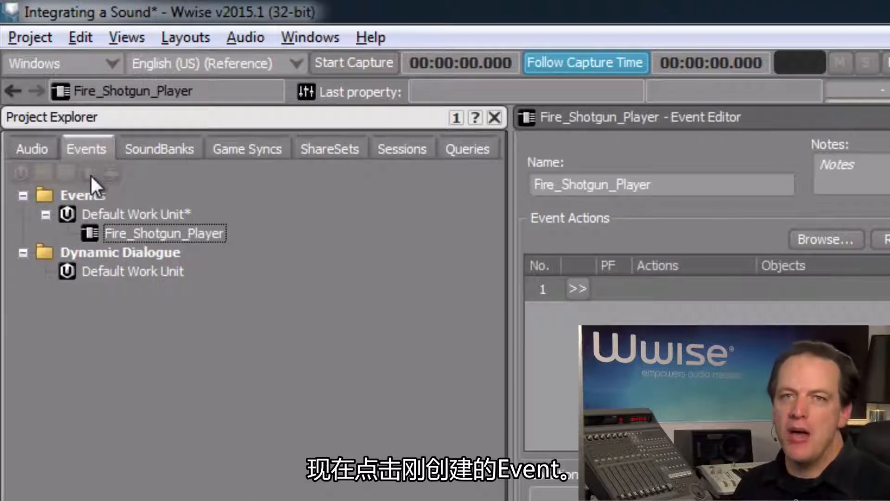
- Add the shotgun sound as a Play action of the Fire_Shotgun_Player event and play the event to test it
click(99, 227)
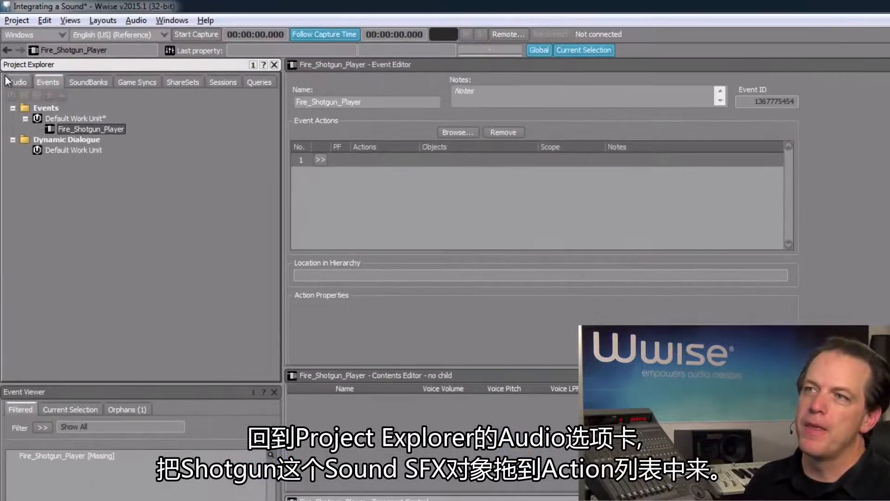
click(8, 82)
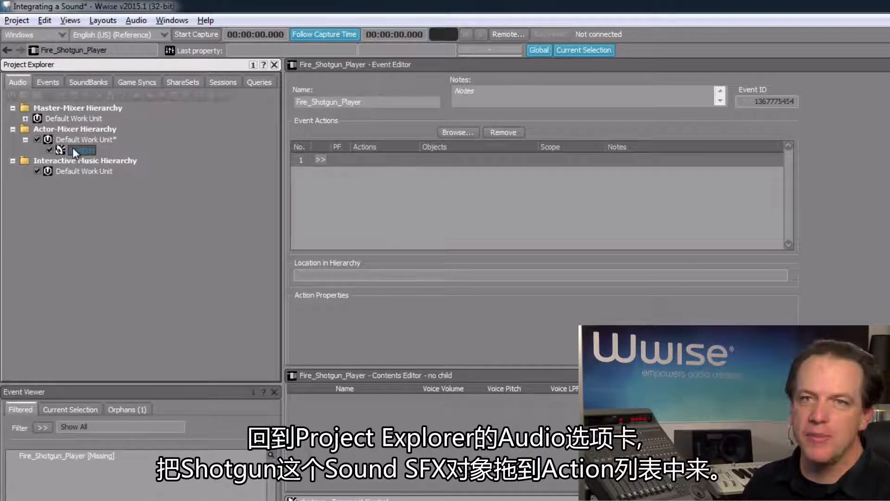
drag(73, 147, 360, 170)
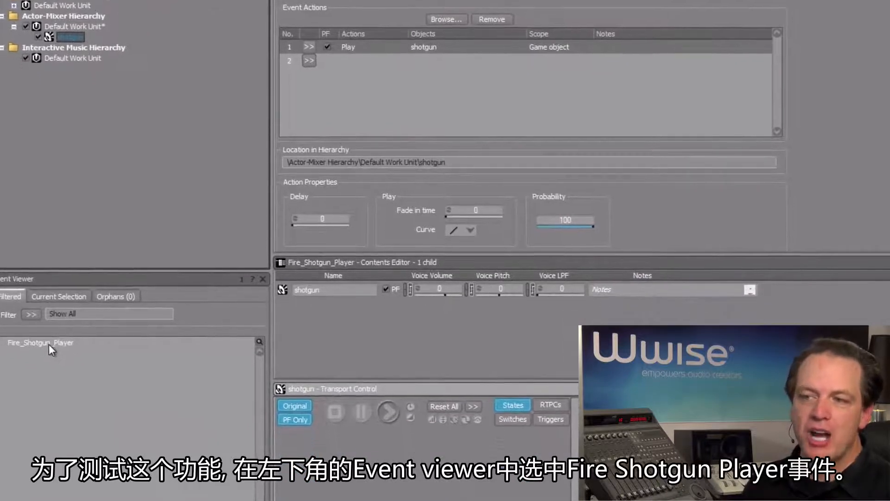
click(51, 344)
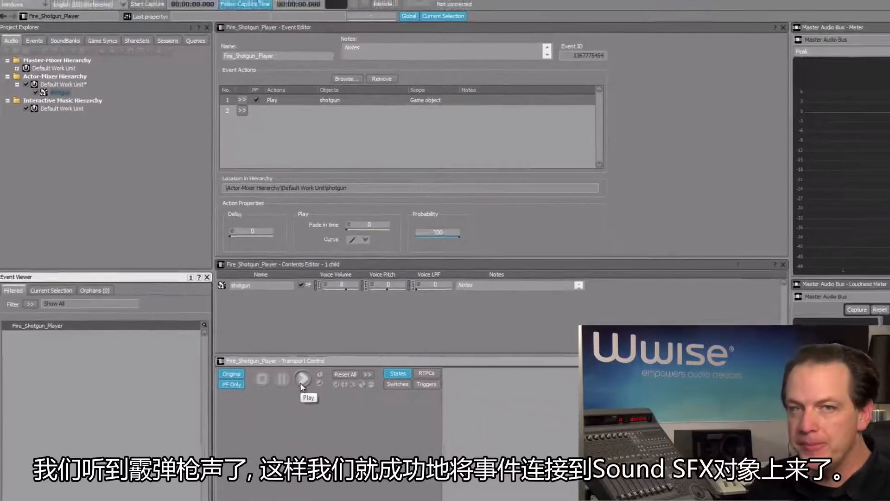
click(302, 385)
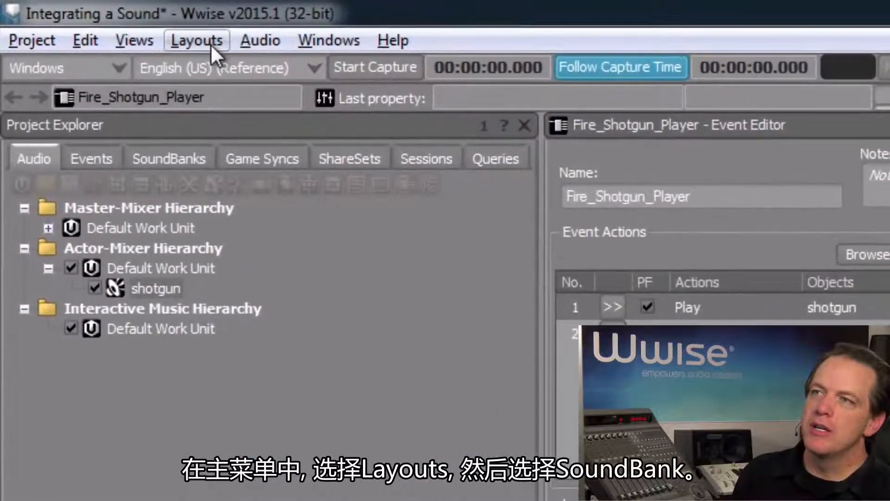
- Create a SoundBank named Main in the SoundBank layout and add the Fire_Shotgun_Player event to it
click(168, 35)
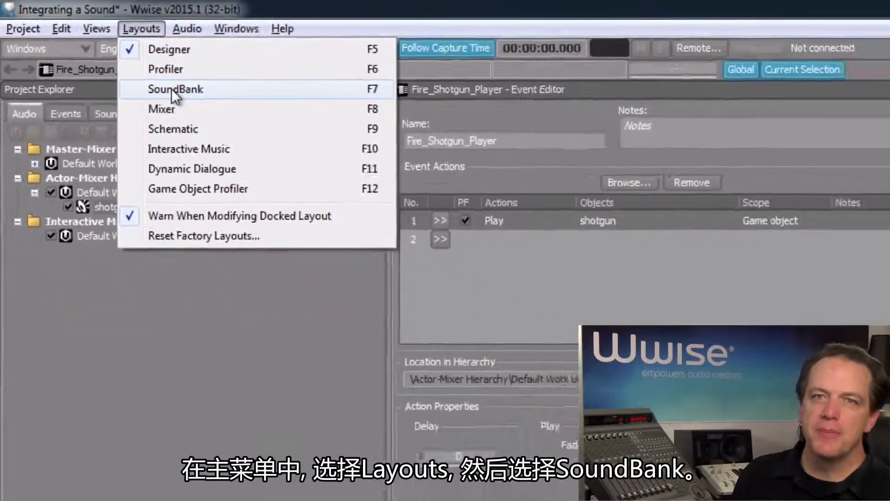
click(239, 124)
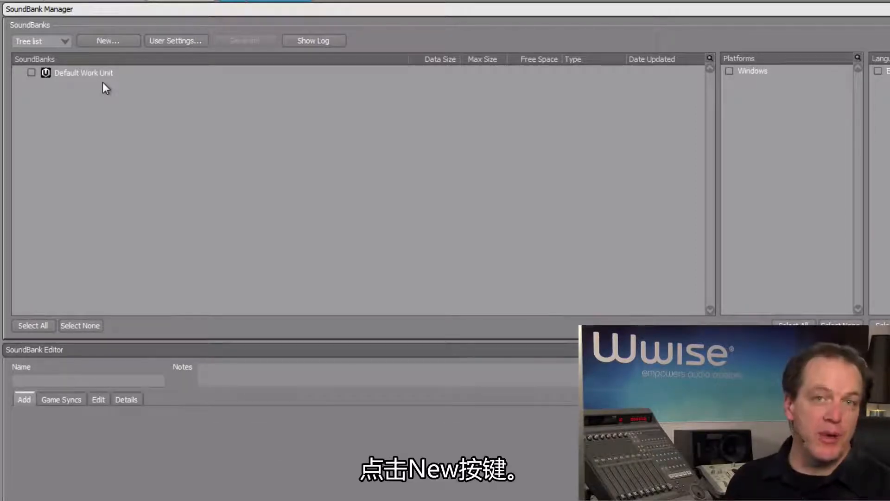
click(97, 44)
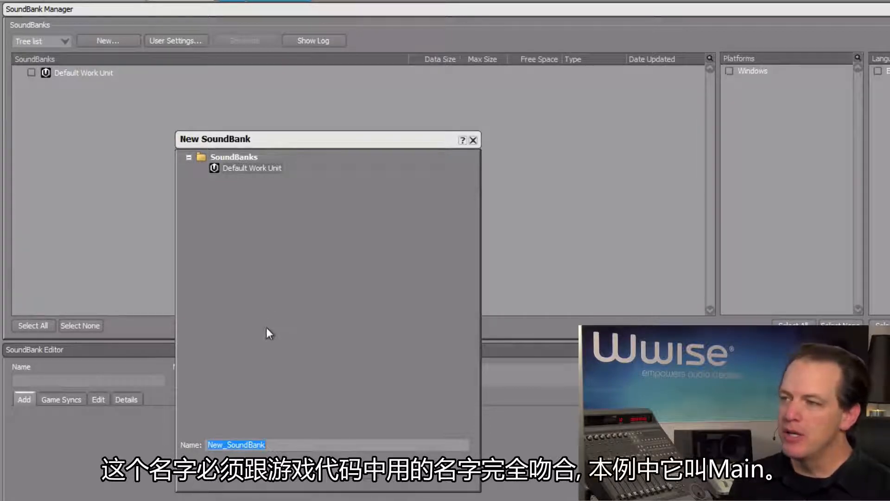
text(Main)
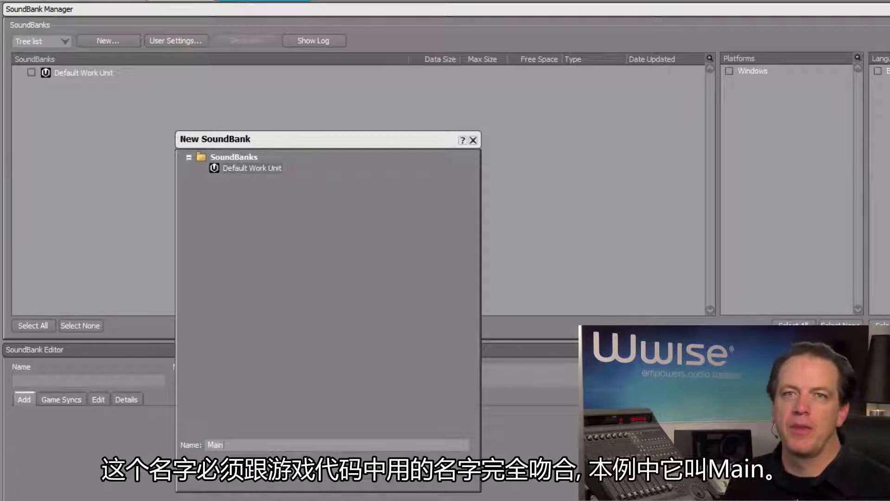
key(Return)
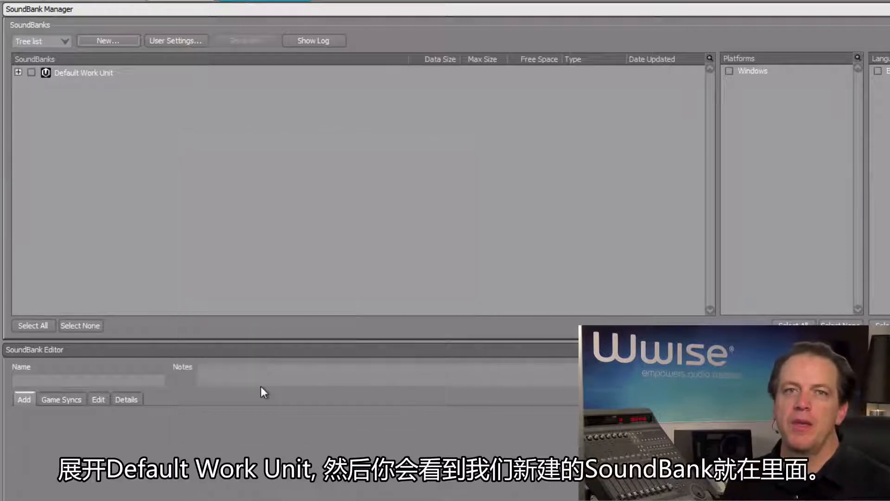
click(18, 73)
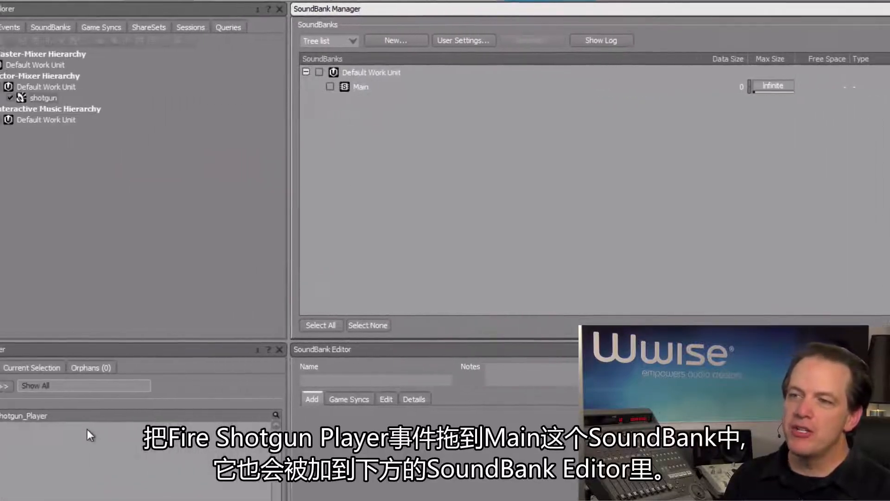
drag(77, 419, 407, 91)
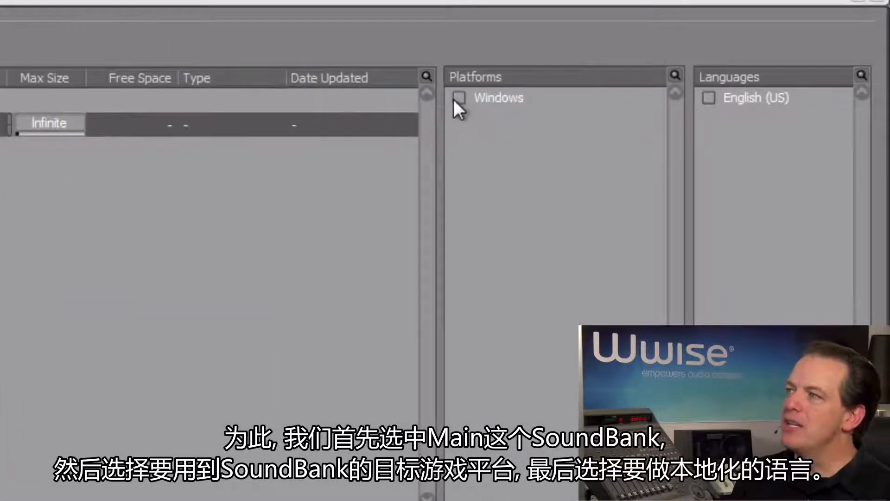
- Generate the Main SoundBank for the Windows platform and the English (US) language, and dismiss the generation report
click(459, 97)
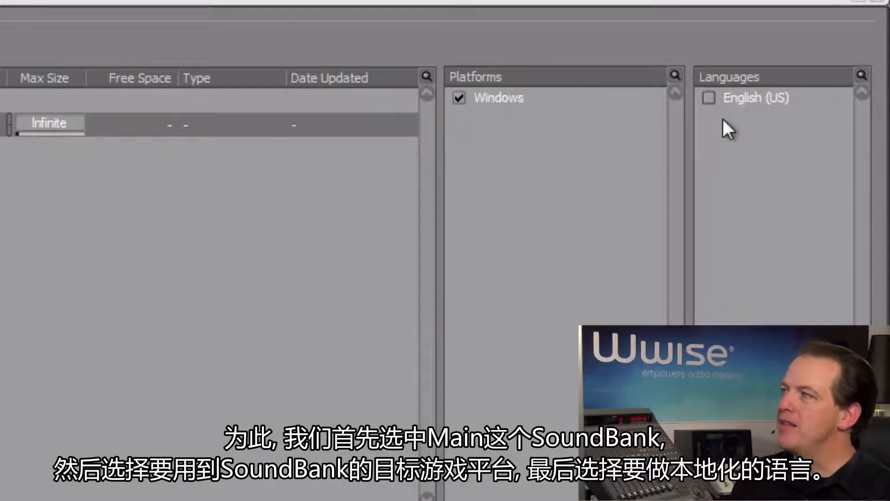
click(710, 97)
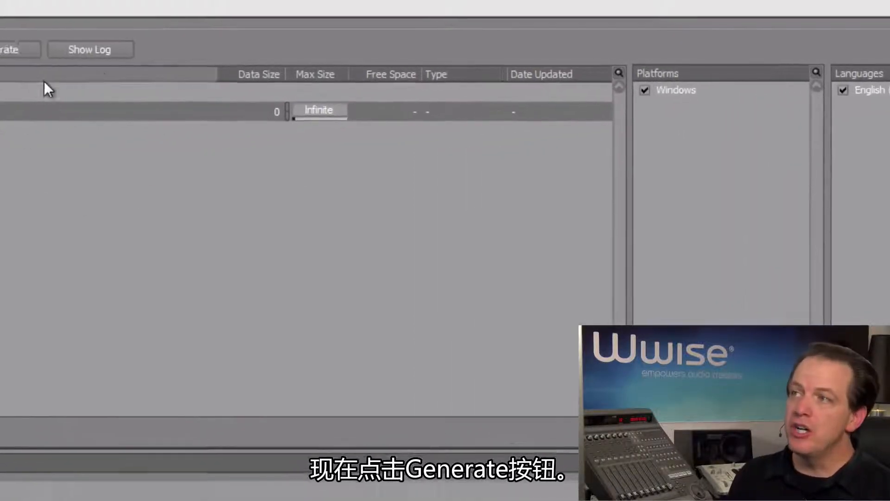
click(417, 56)
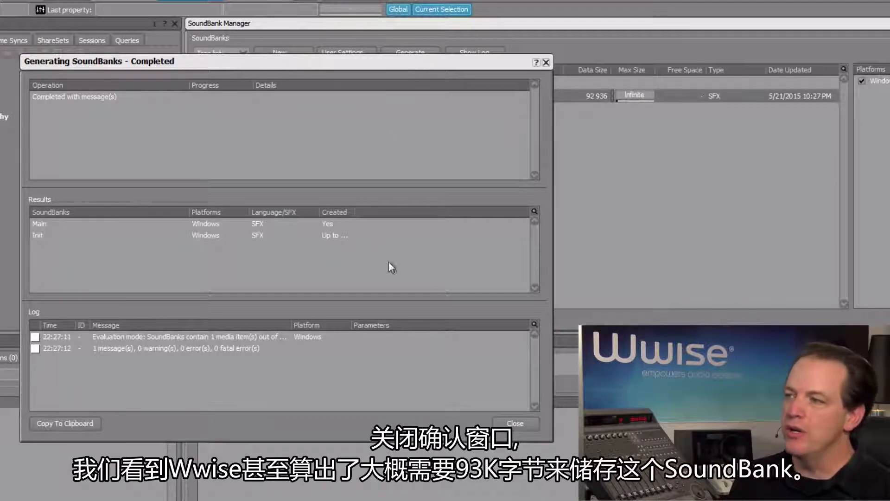
click(515, 423)
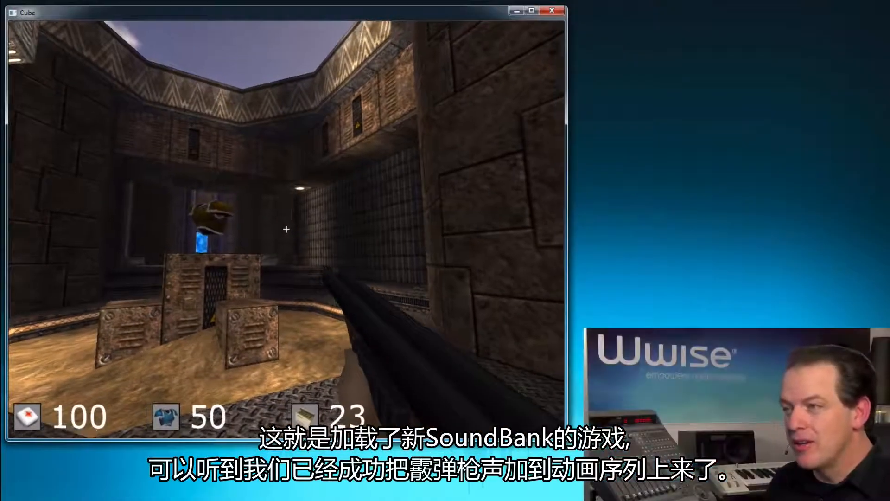
- Switch to the Cube game and fire the shotgun while moving around to check its sound
click(286, 229)
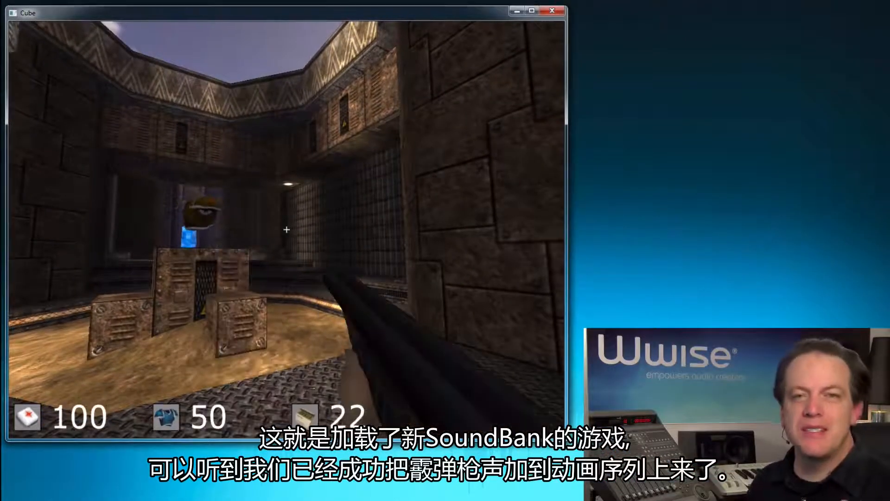
key(w)
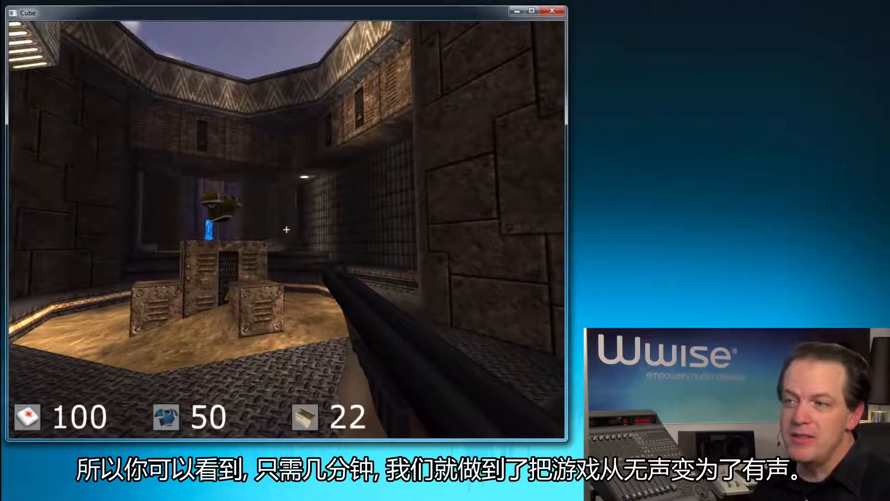
key(s)
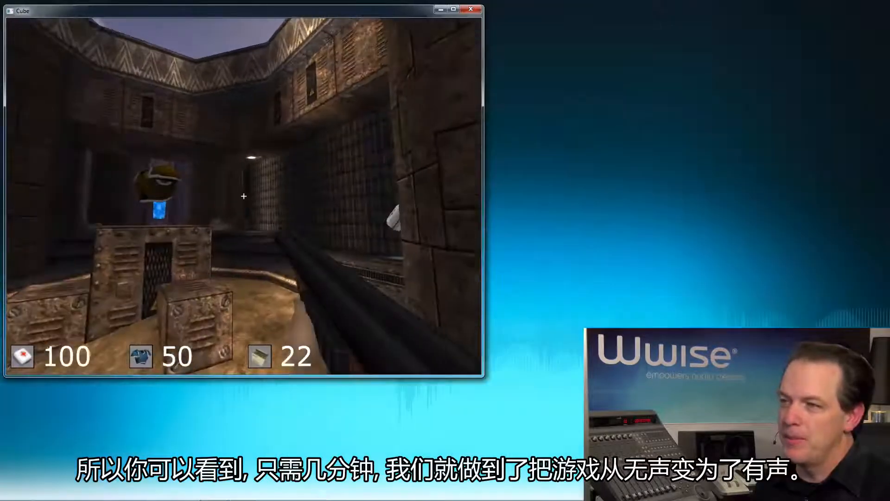
click(244, 197)
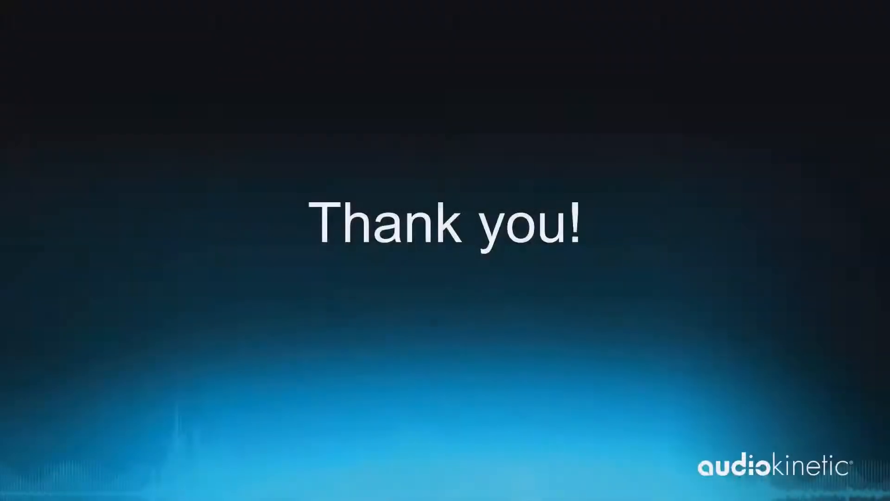